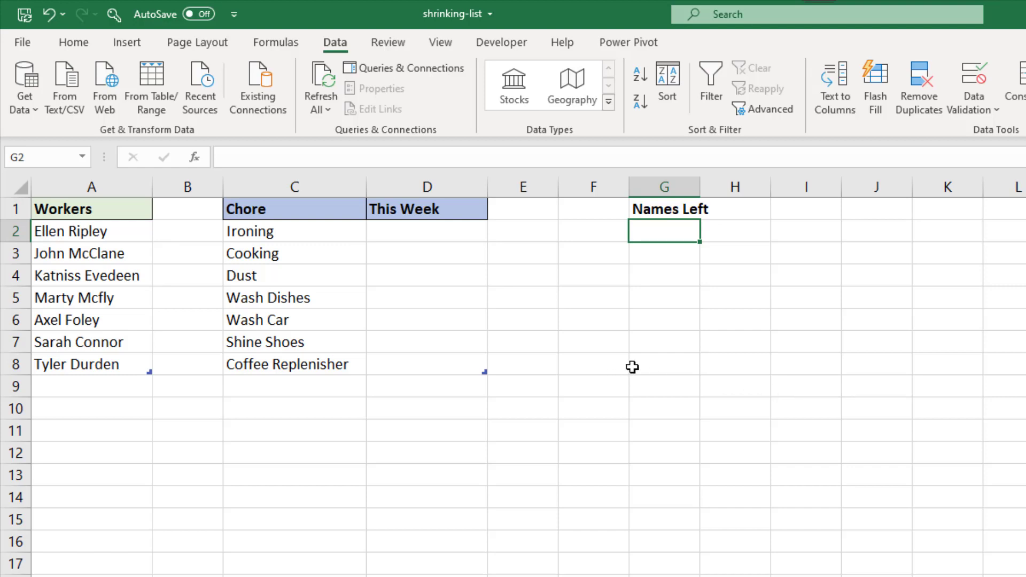
- Move the row-6 worker from Workers onto the Dust chore in D4 under This Week
left_click(129, 320)
left_click_drag(128, 329, 415, 278)
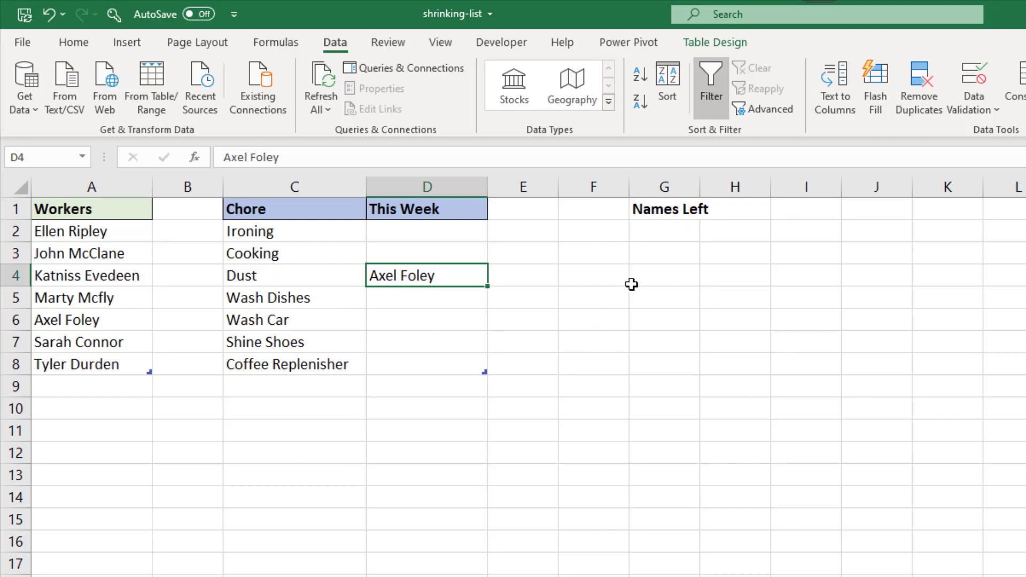
left_click(662, 234)
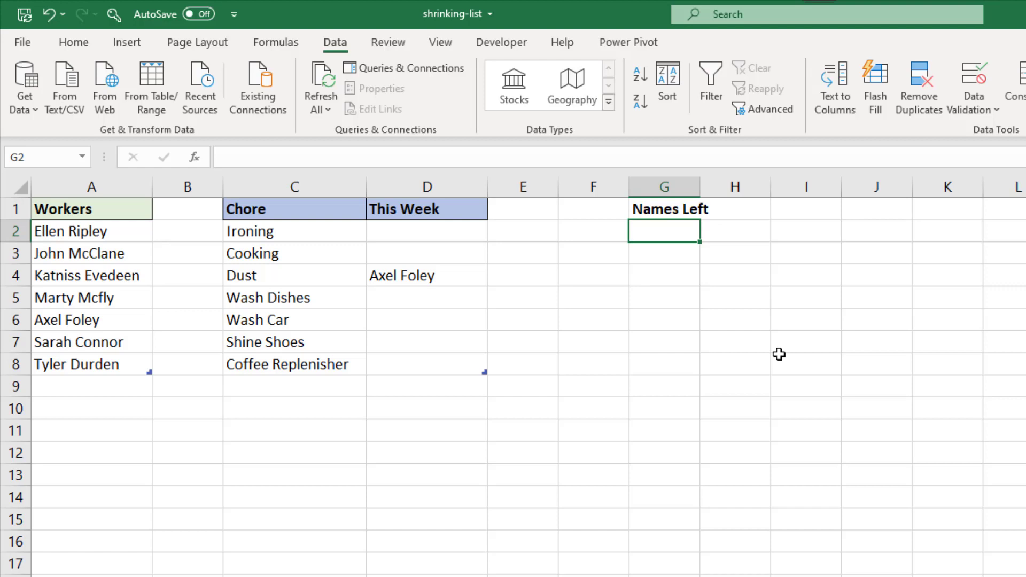
- Enter =COUNTIF(This Week column, Workers column) in G2 to count each worker's assignments
type("=countif")
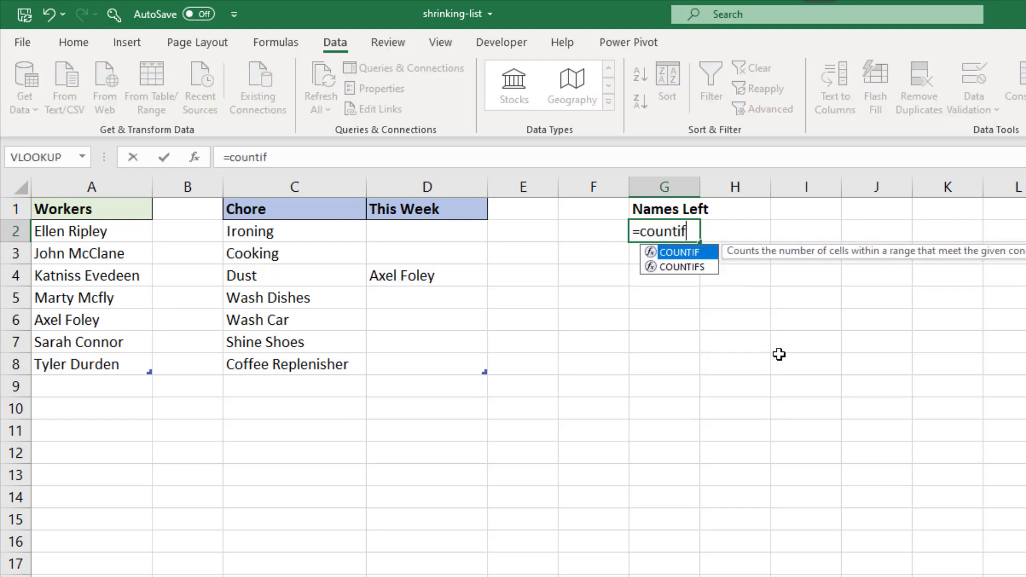
type("(")
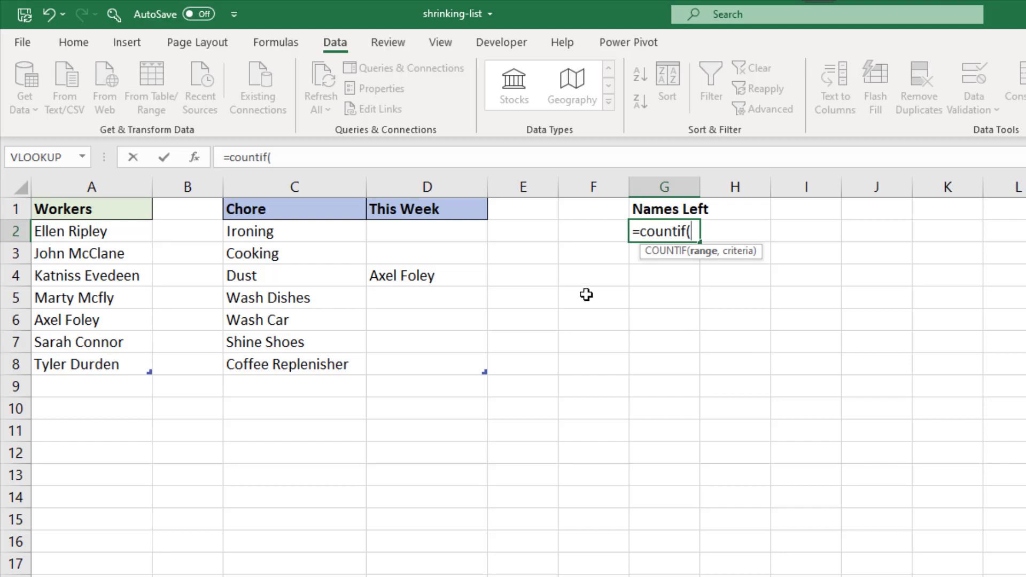
left_click(427, 201)
type(",")
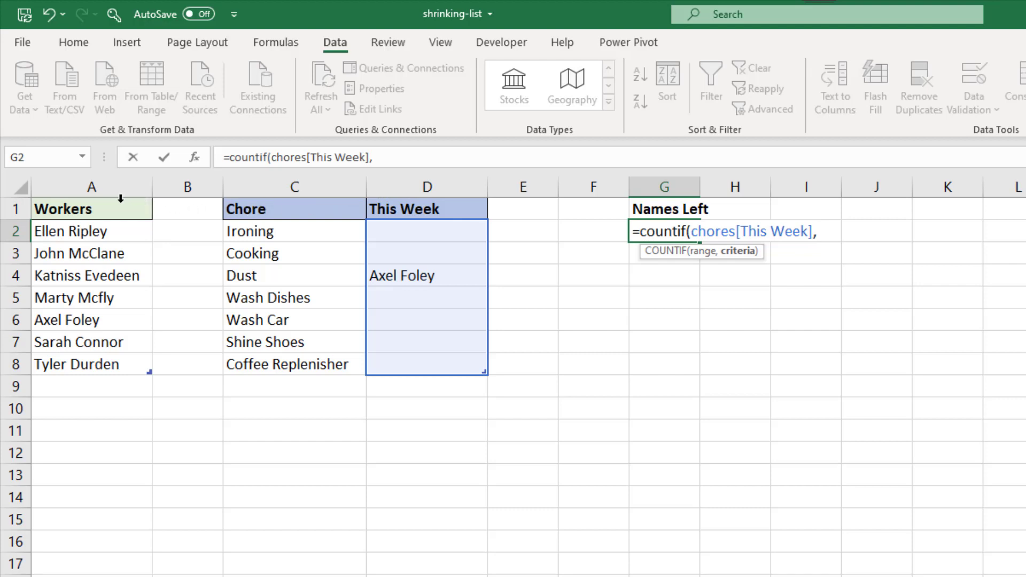
left_click(103, 198)
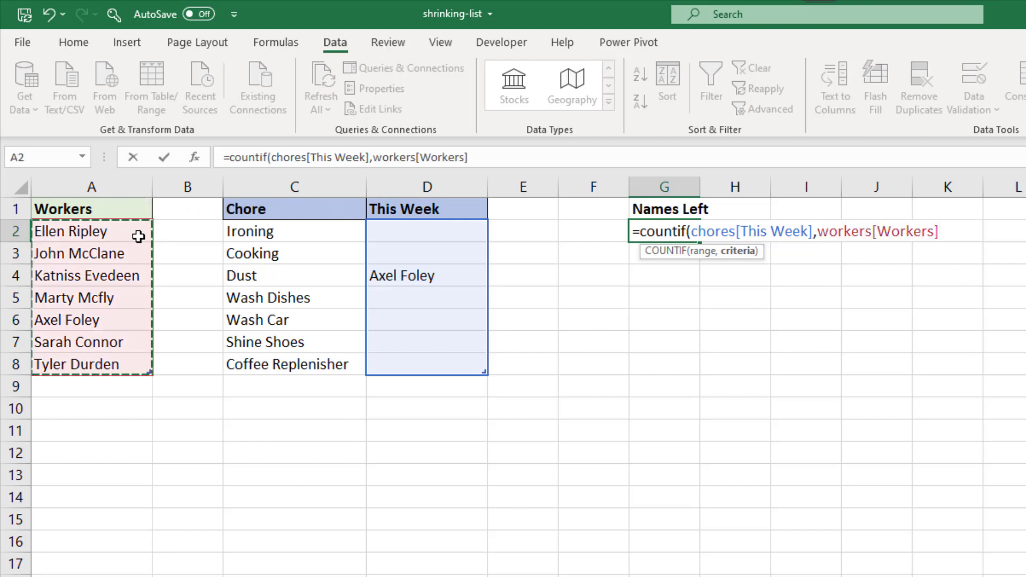
type(")")
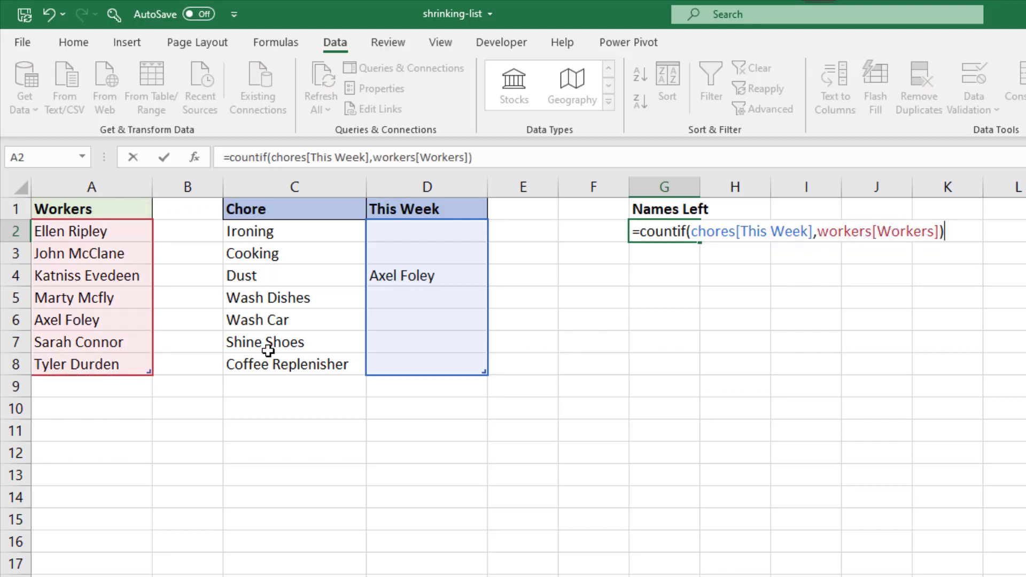
key("Return")
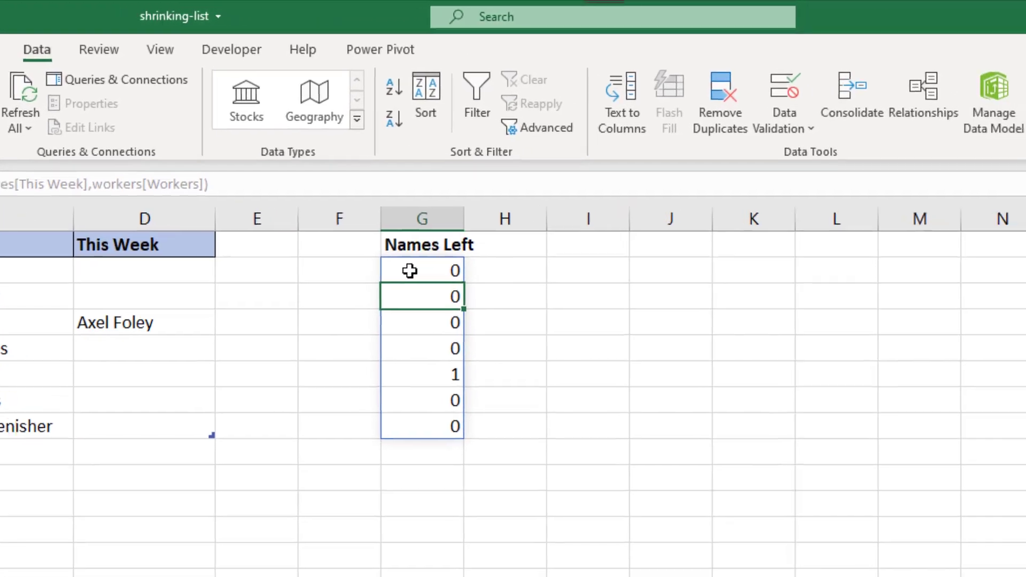
- Append =0 to the G2 COUNTIF formula so it flags unassigned workers TRUE
double_click(410, 272)
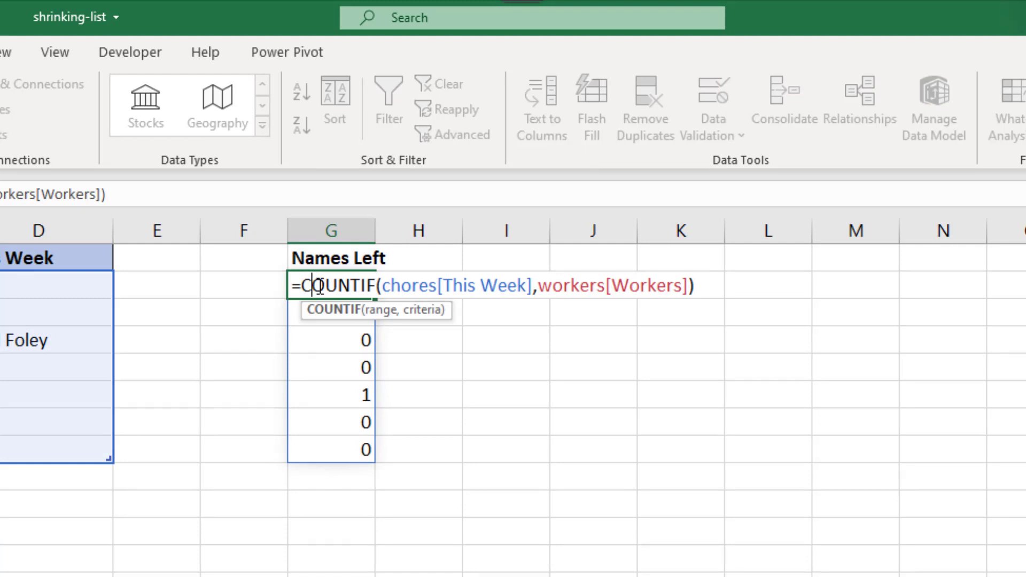
left_click(697, 291)
type("=0")
key("Return")
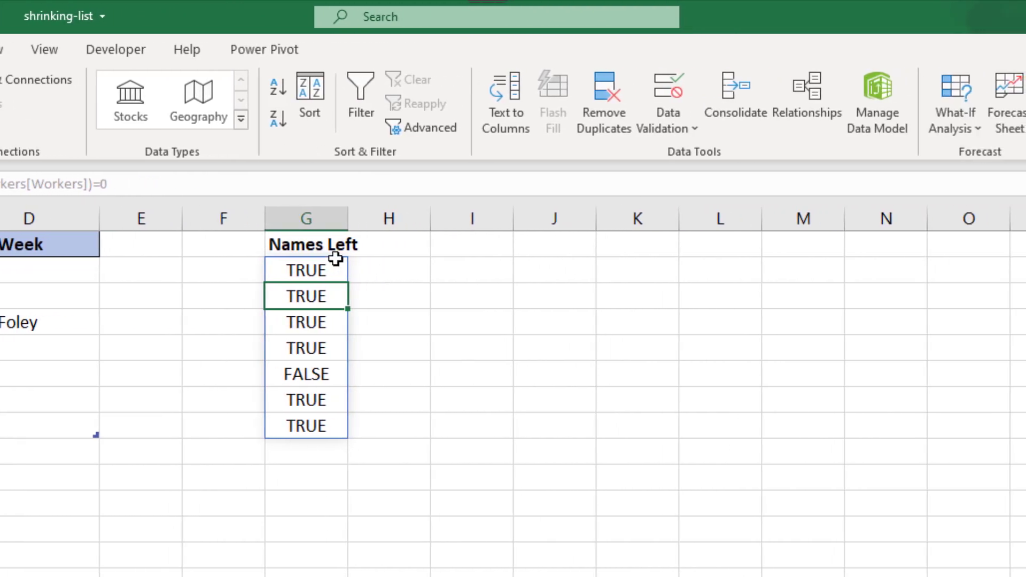
- Start wrapping the G2 test inside FILTER( at the front of the formula
double_click(334, 259)
key("Left")
key("Left")
key("Left")
key("Left")
key("Left")
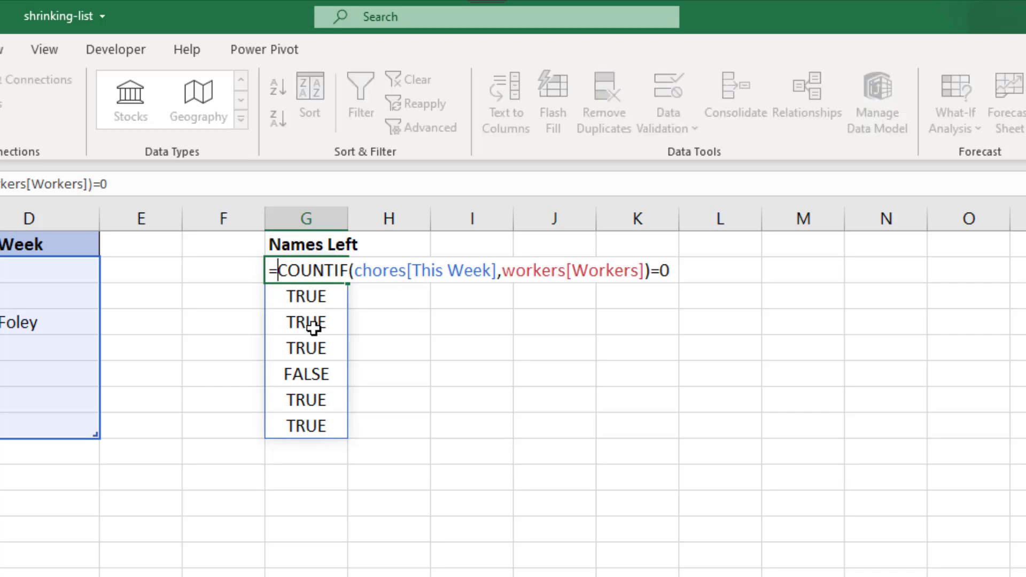
type("filter(")
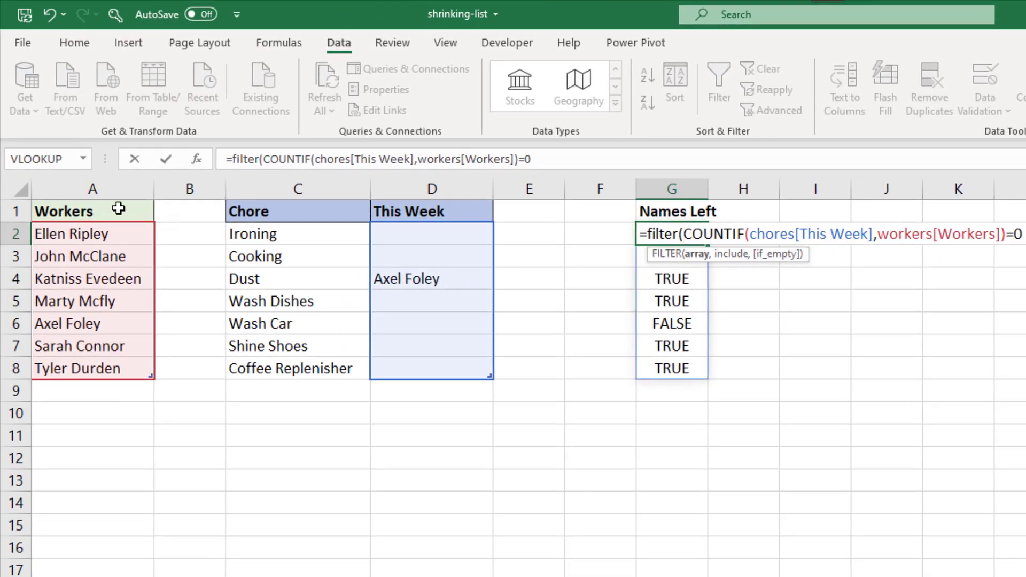
- Complete the G2 formula as FILTER(workers[Workers], COUNTIF test=0) to list six unassigned names
left_click(116, 207)
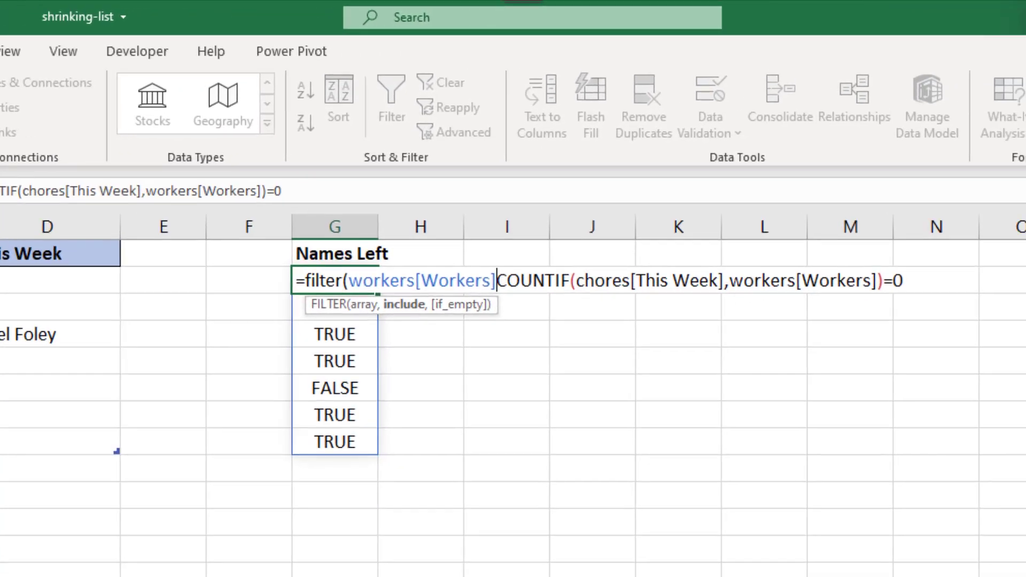
type(",")
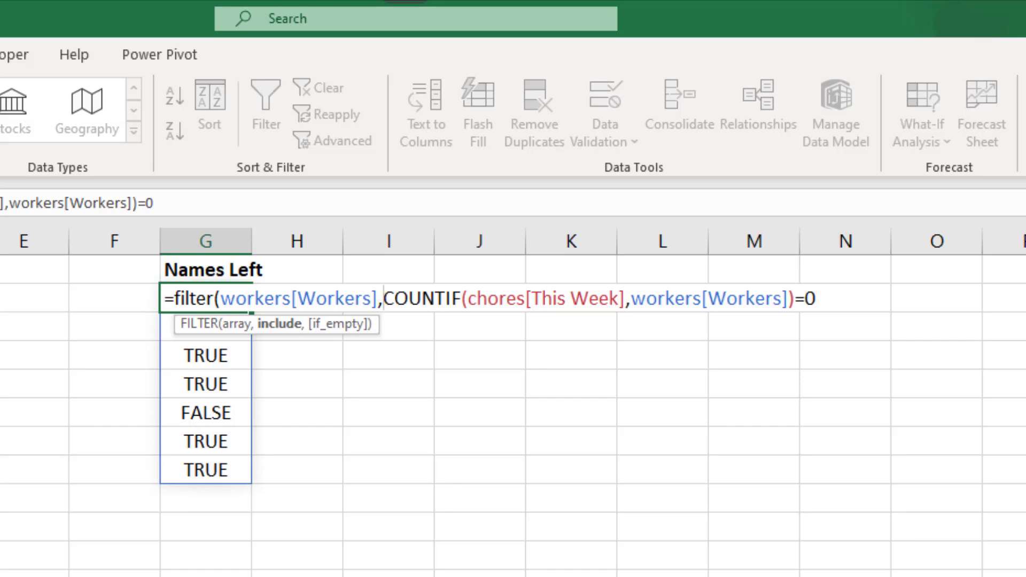
left_click(819, 298)
type(")")
key("Return")
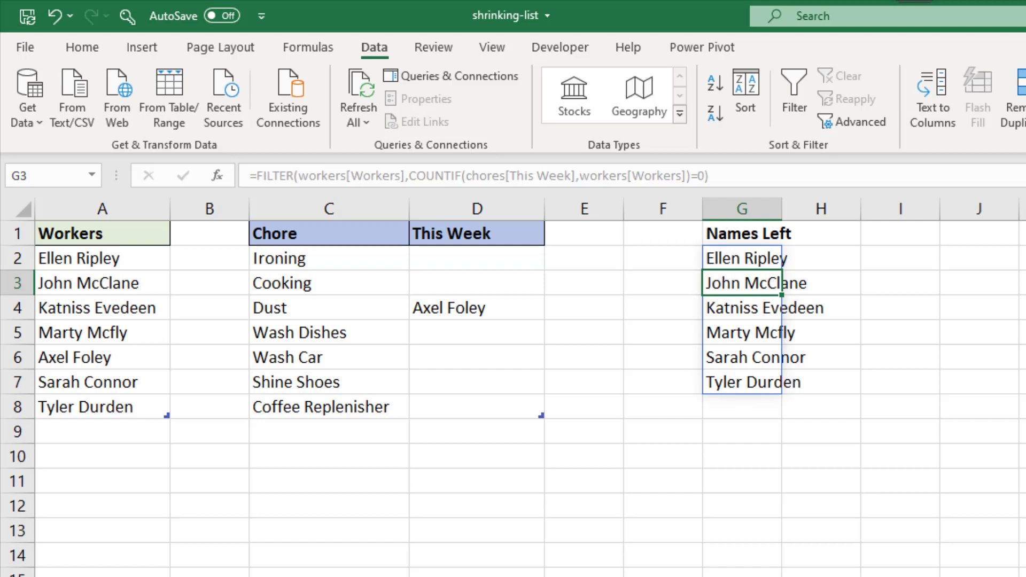
- Move the row-2 worker to Shine Shoes (D7) and the row-7 worker to Wash Dishes (D5)
left_click(143, 259)
left_click_drag(140, 270, 455, 395)
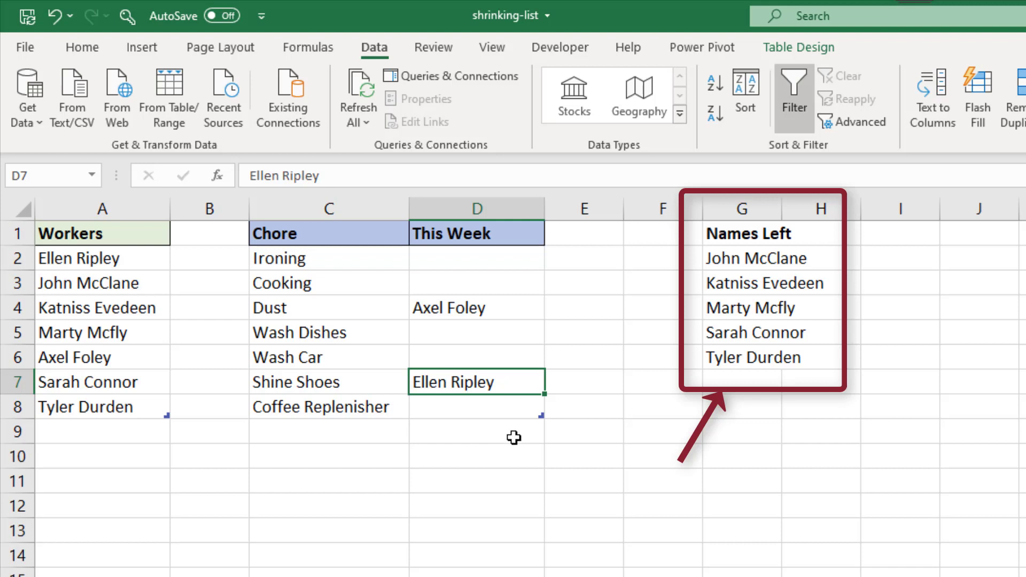
left_click(155, 383)
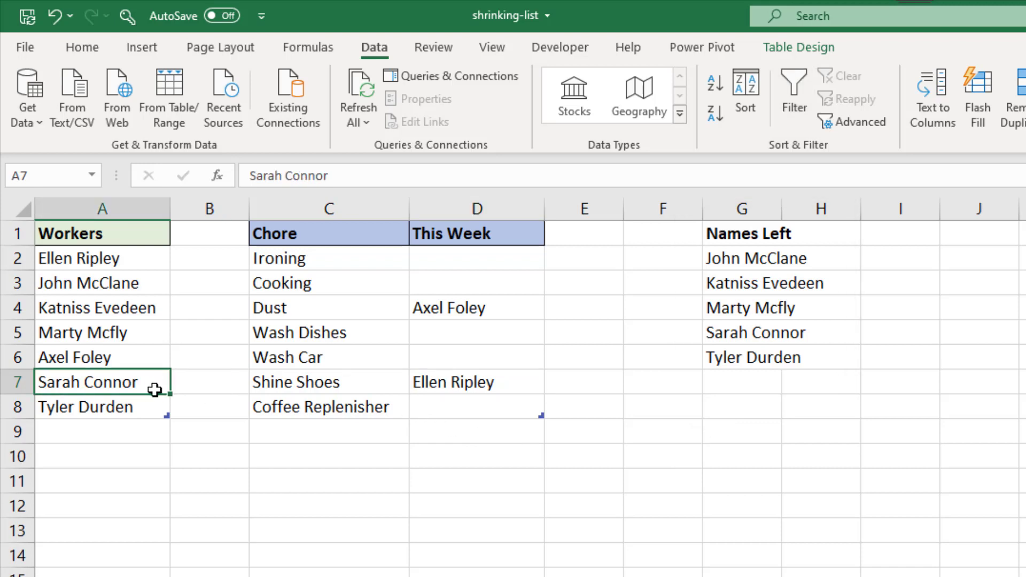
left_click_drag(176, 394, 473, 334)
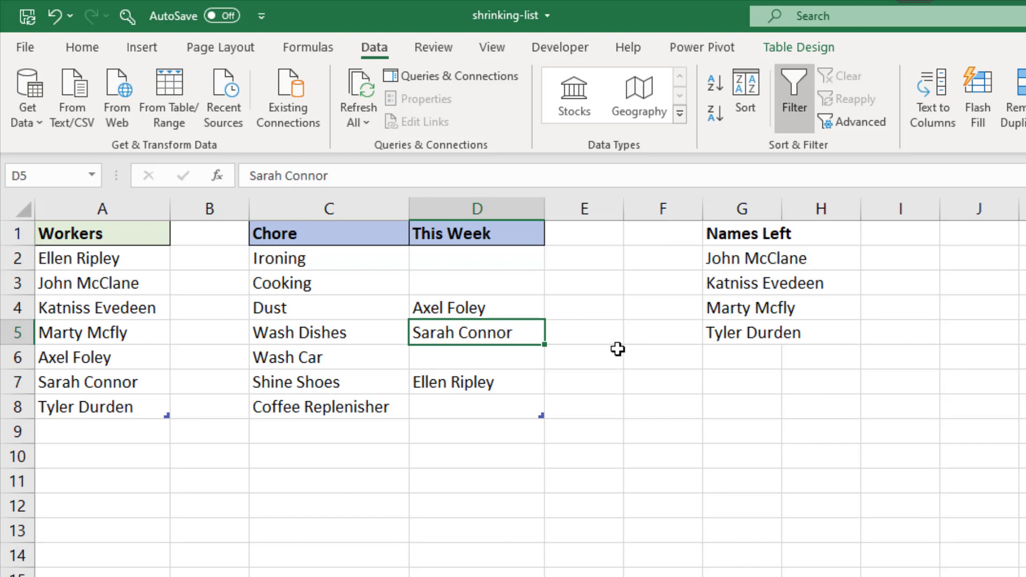
left_click(459, 220)
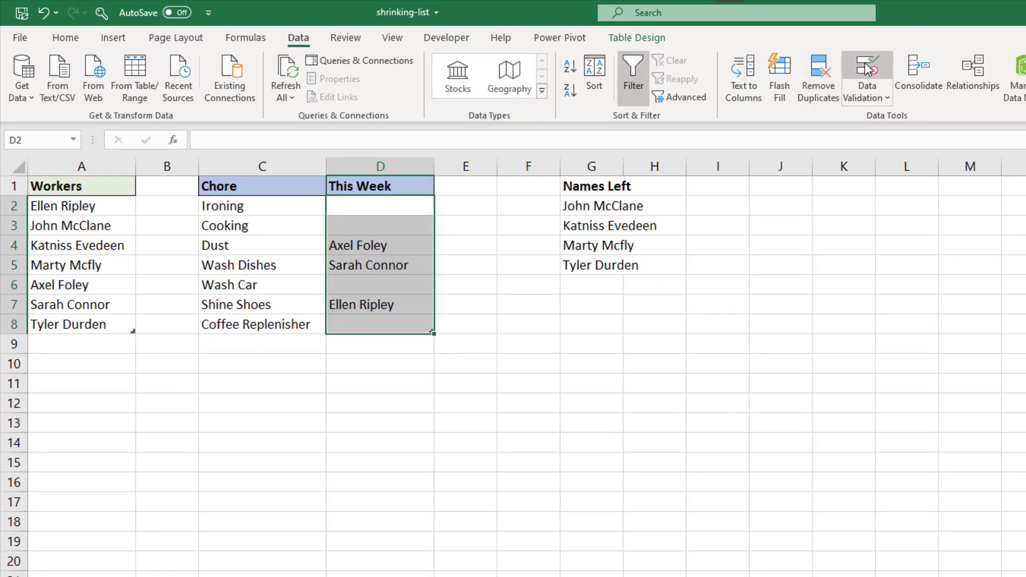
- Give D2:D8 List data validation with source =$G$2#
left_click(864, 71)
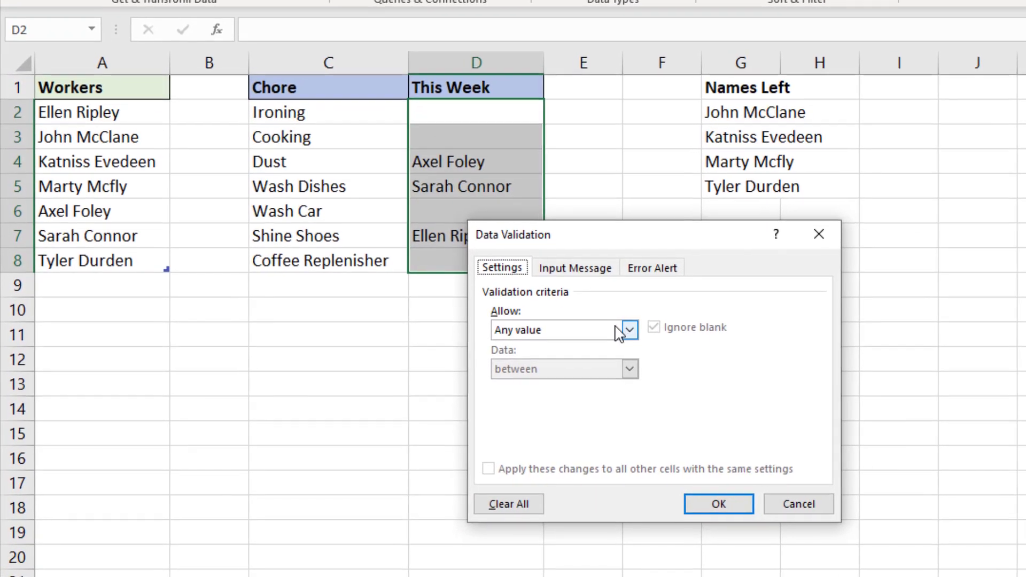
left_click(525, 370)
left_click(596, 389)
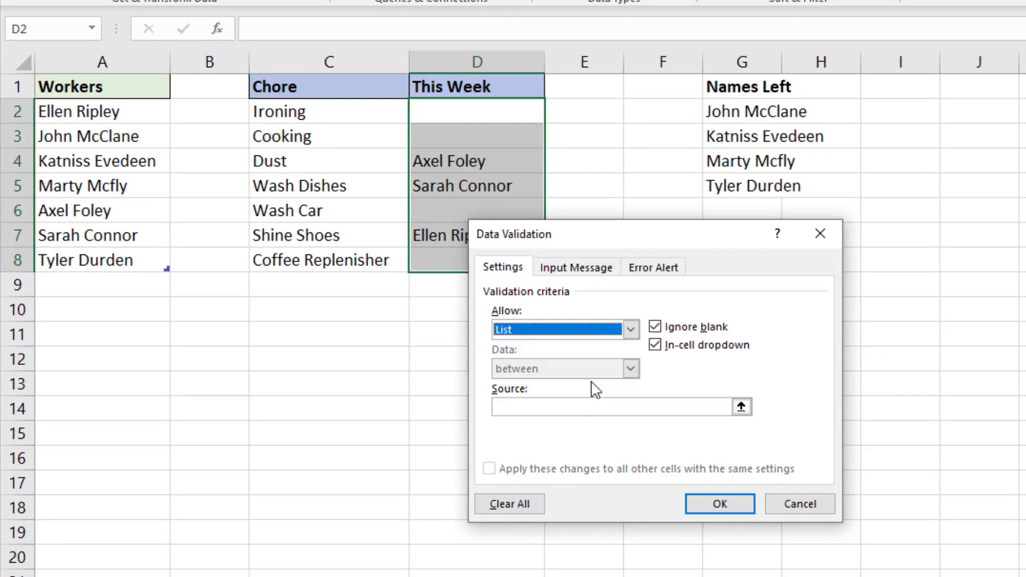
left_click(592, 406)
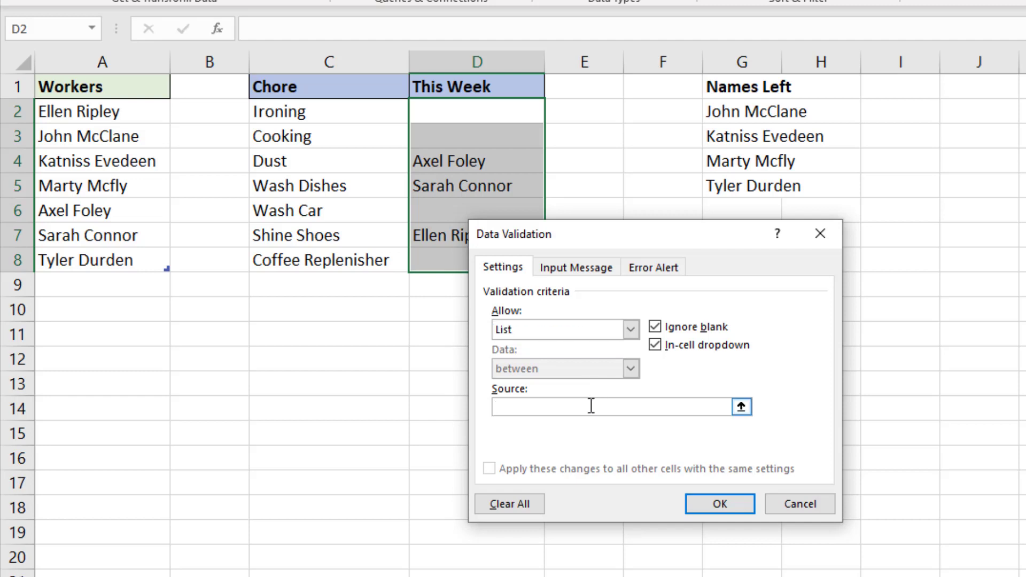
type("=")
left_click(731, 110)
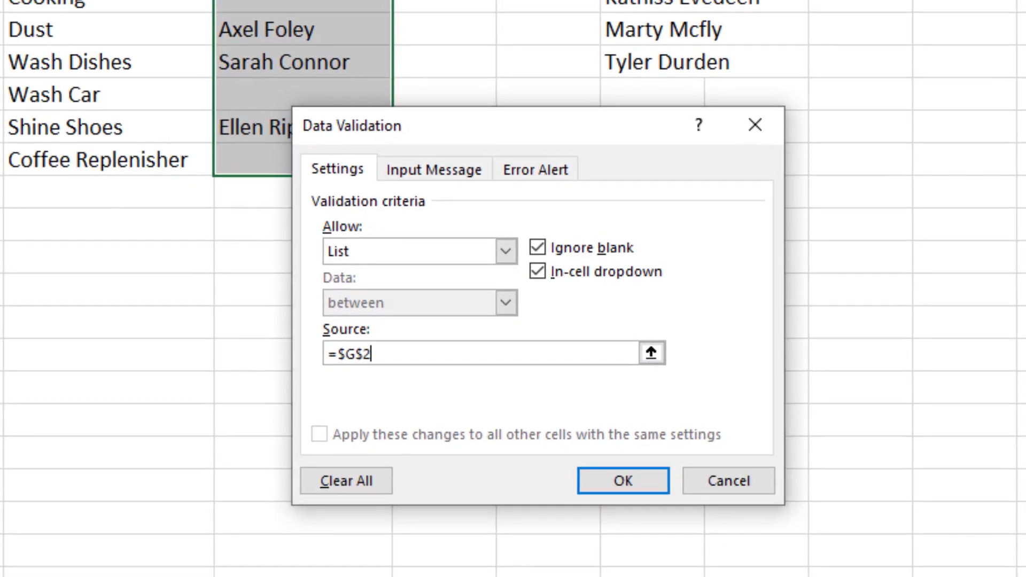
type("#")
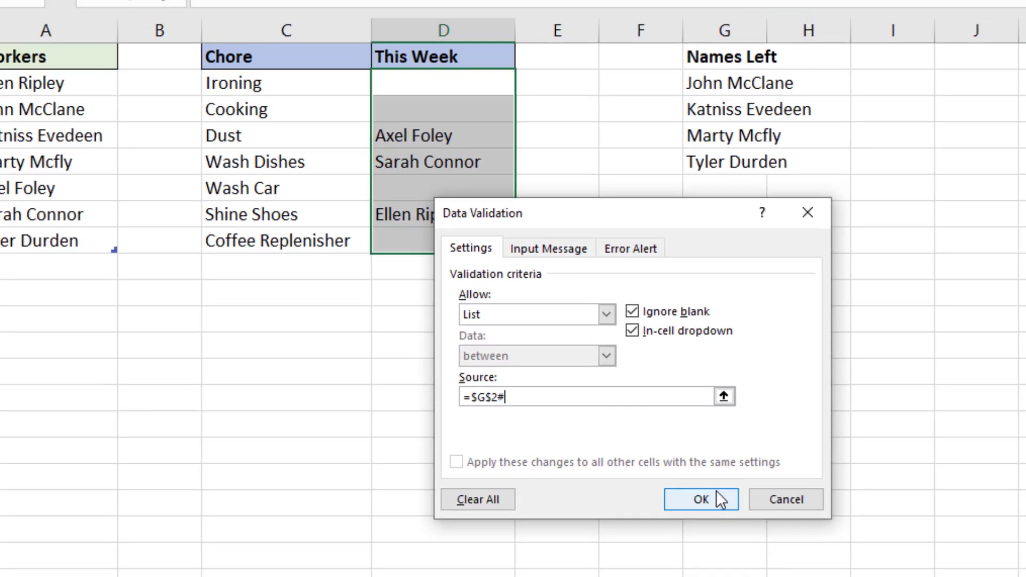
left_click(641, 483)
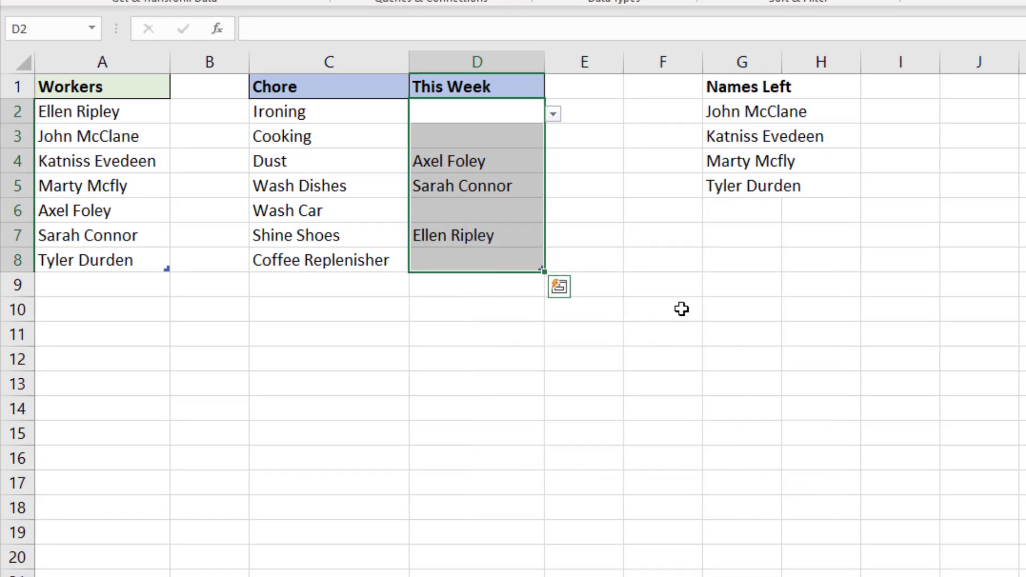
- Pick a worker for Cooking from D3's dropdown list
left_click(539, 140)
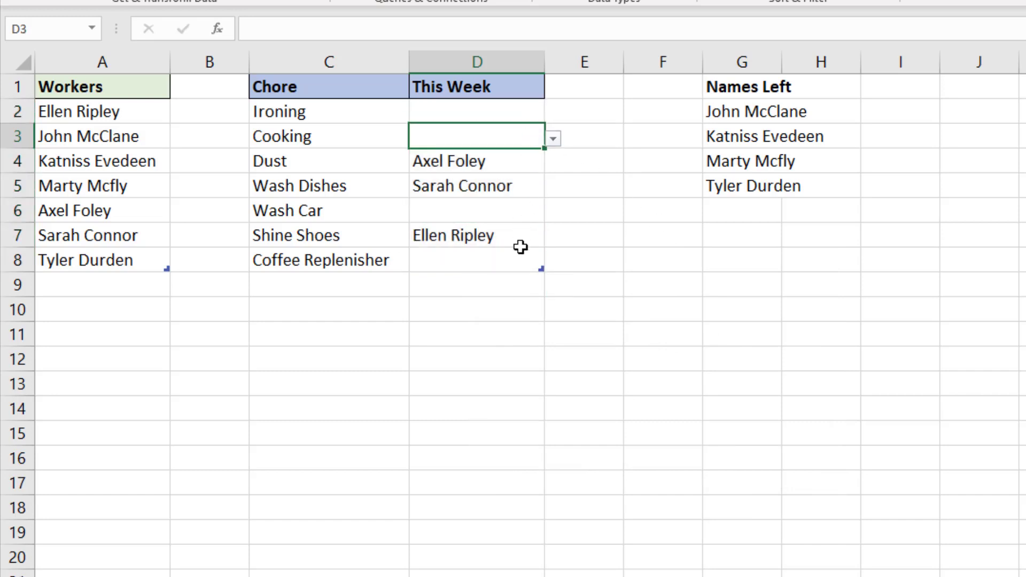
left_click(553, 140)
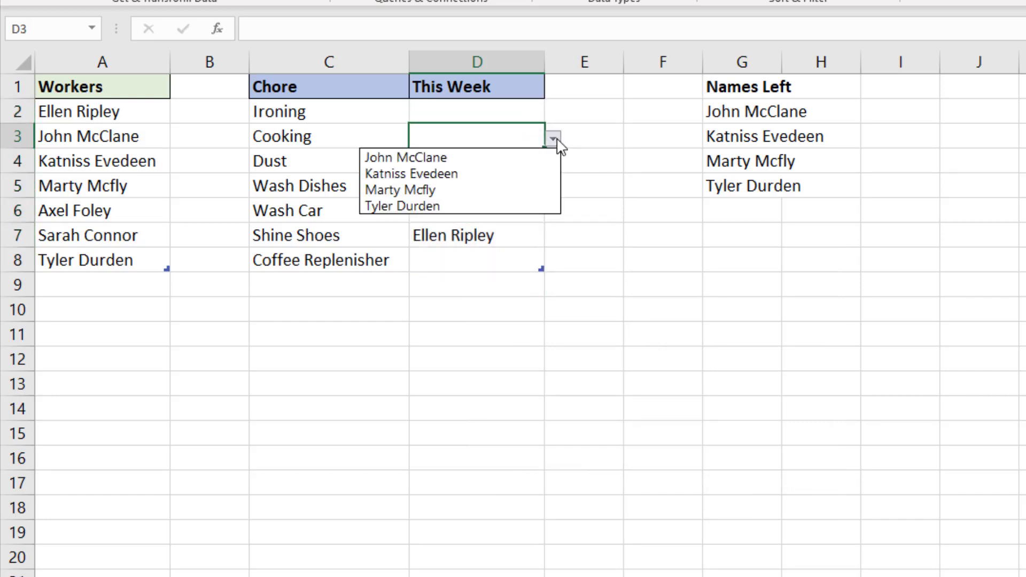
left_click(503, 162)
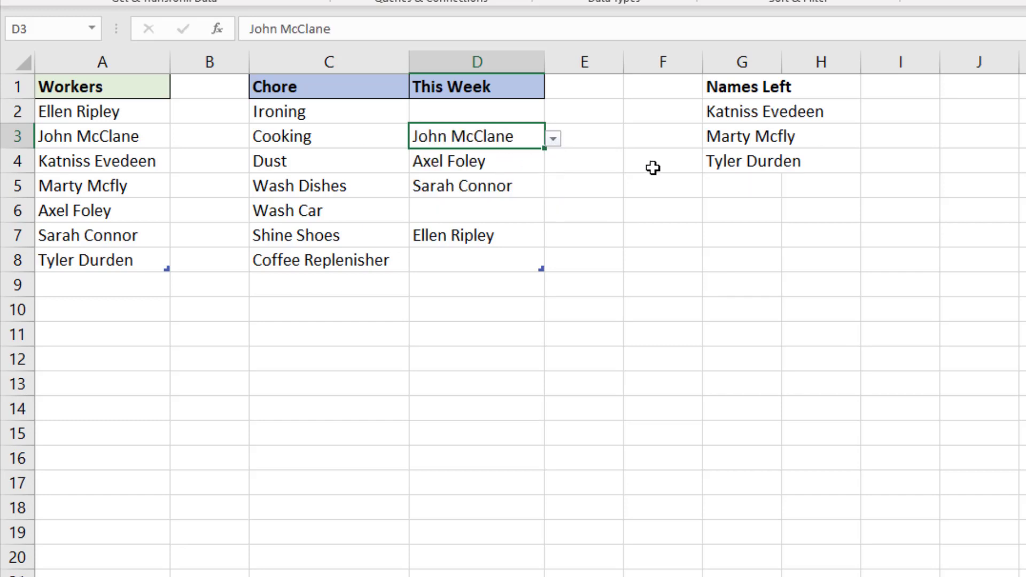
- Check D6's remaining name choices without picking, then clear the Dust worker from D4
left_click(534, 210)
left_click(554, 215)
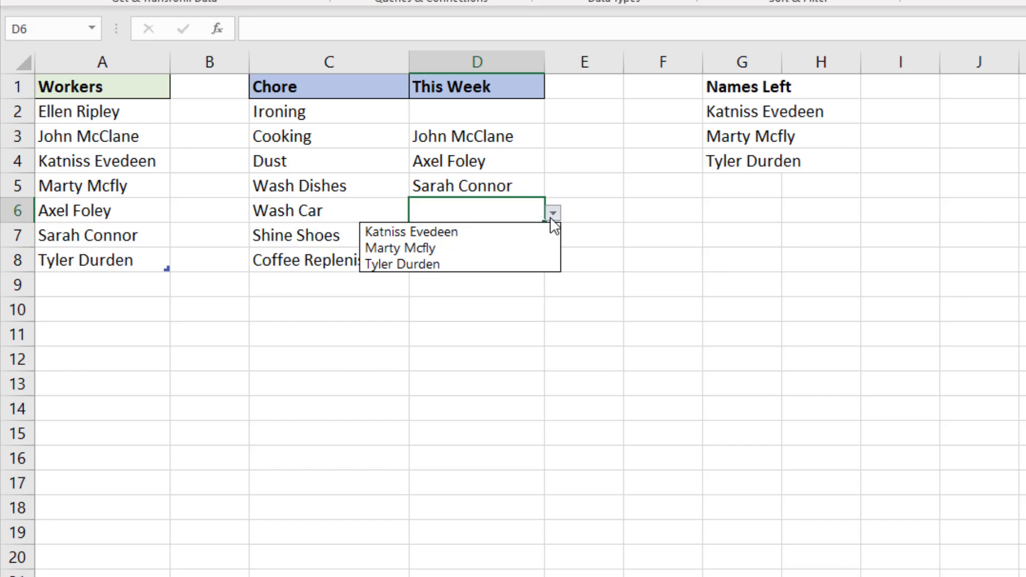
key("Escape")
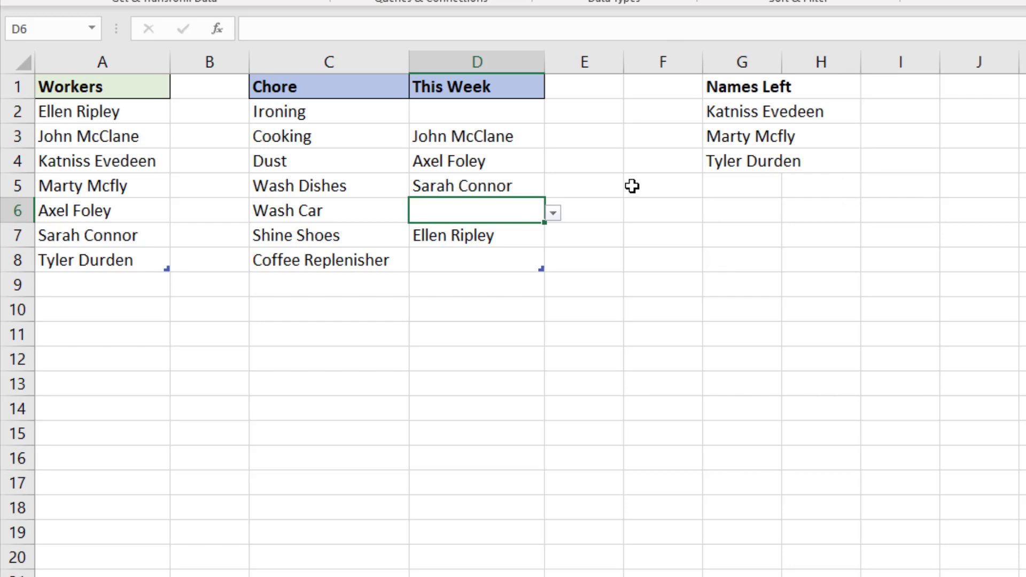
left_click(516, 162)
key("Delete")
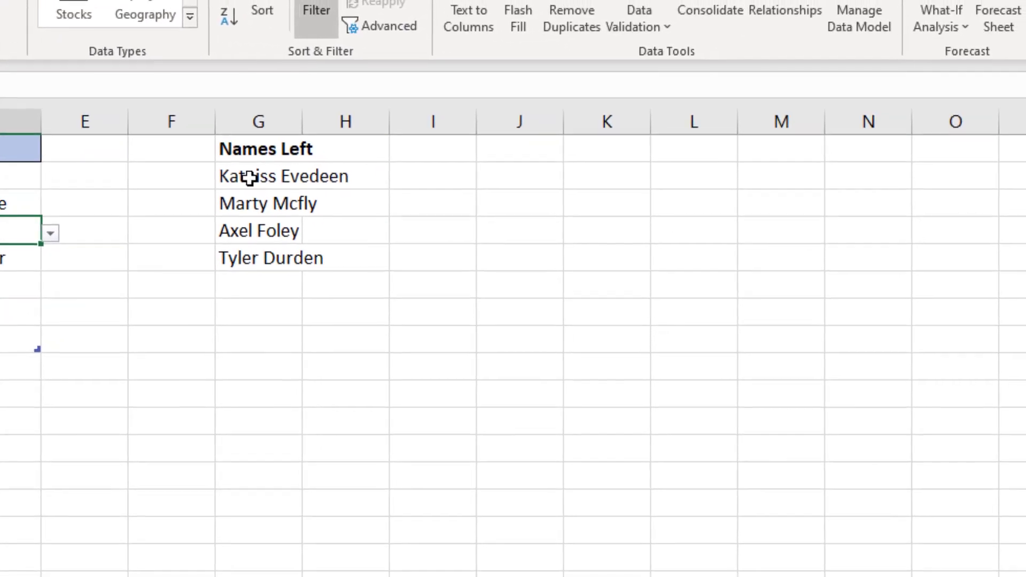
- Wrap the G2 FILTER formula in SORT( ) so the four names list alphabetically
double_click(249, 178)
key("Left")
key("Left")
key("Left")
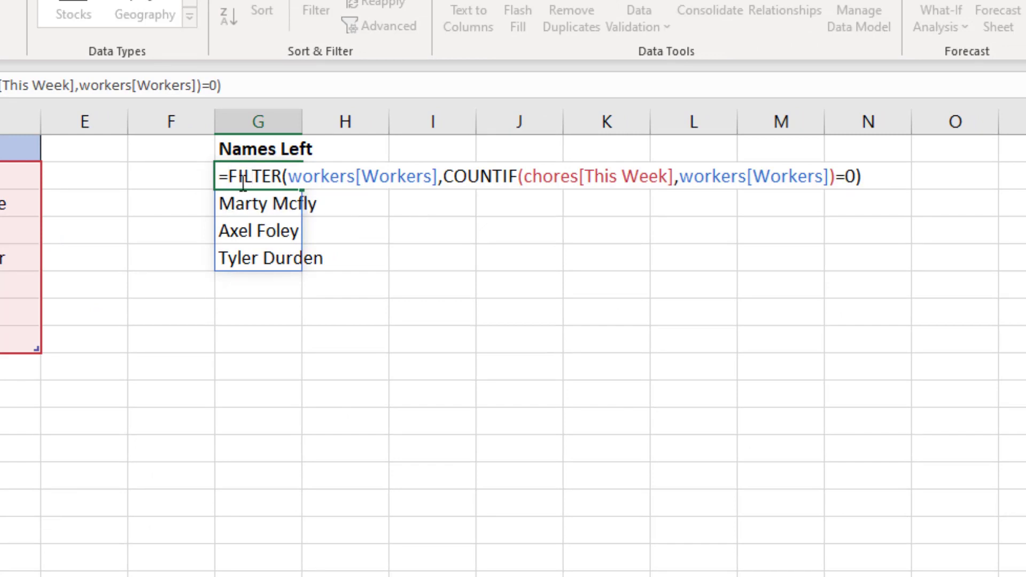
type("sor")
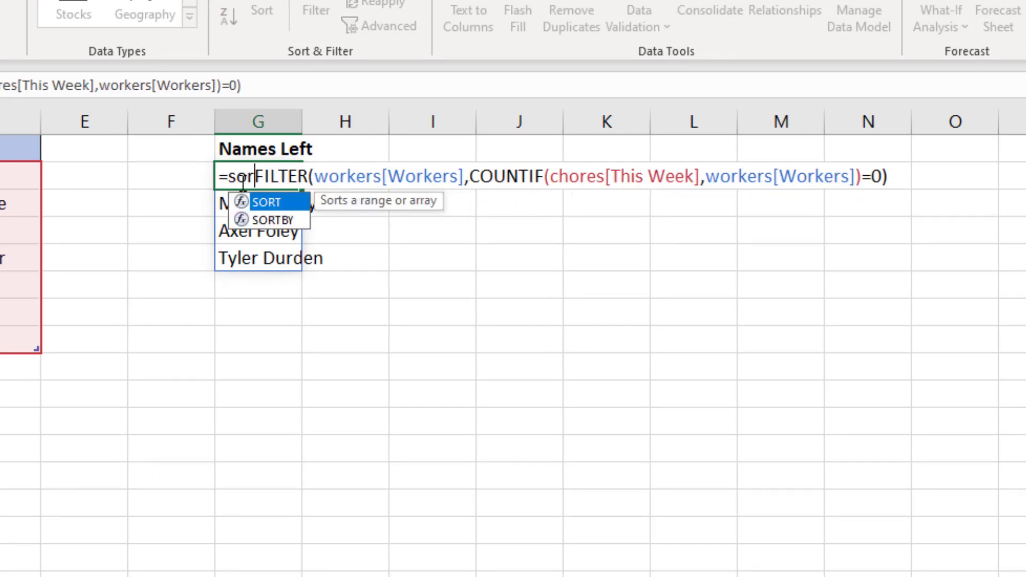
type("t")
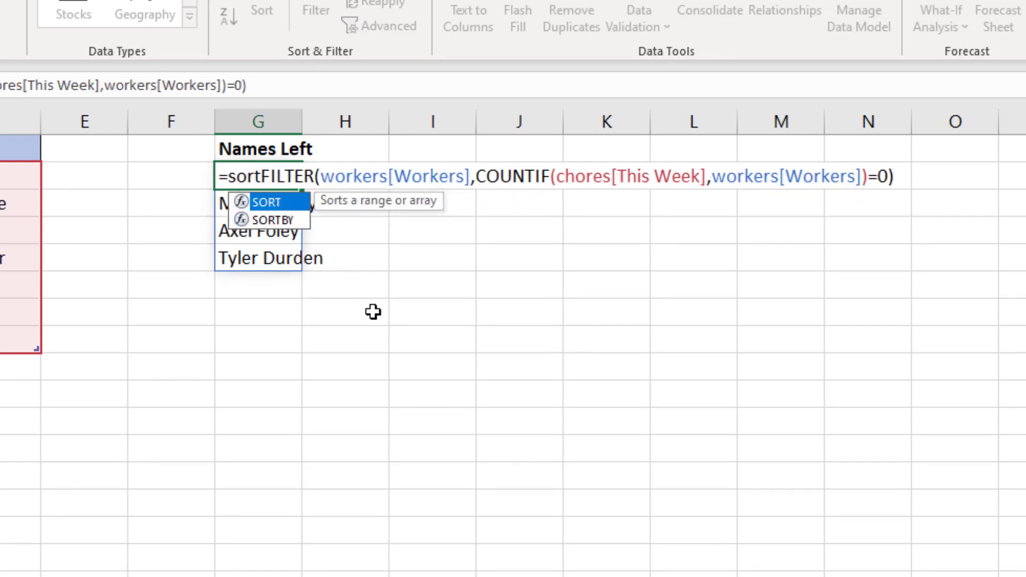
type("(")
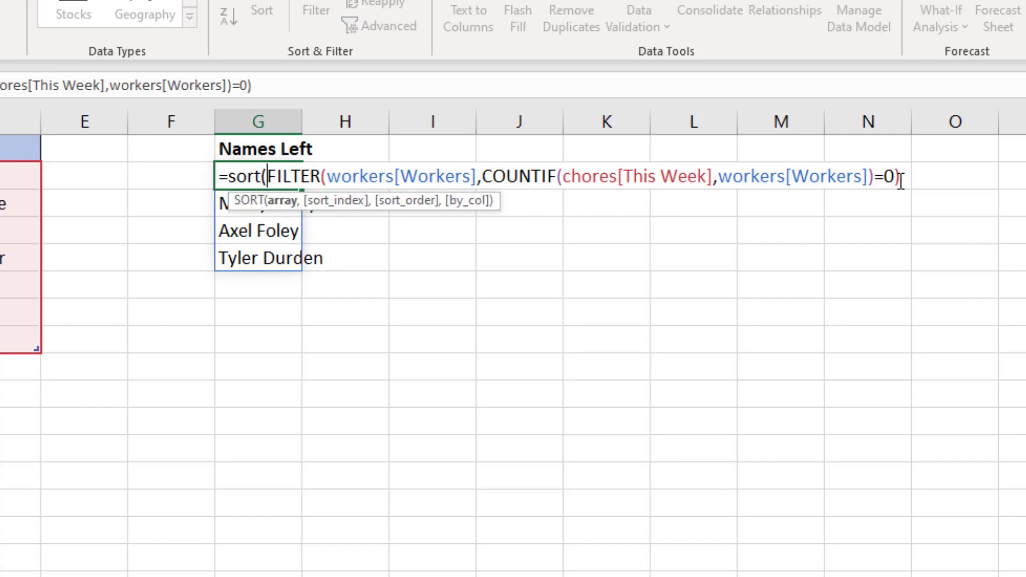
left_click(903, 179)
type(")")
key("Return")
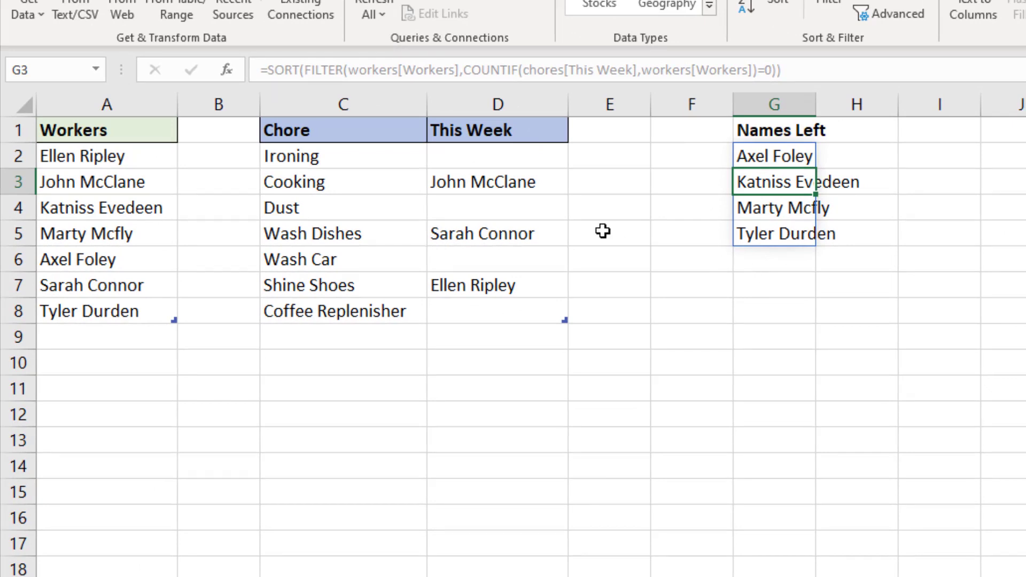
- Choose a worker from D4's sorted dropdown to assign the Dust chore
left_click(546, 210)
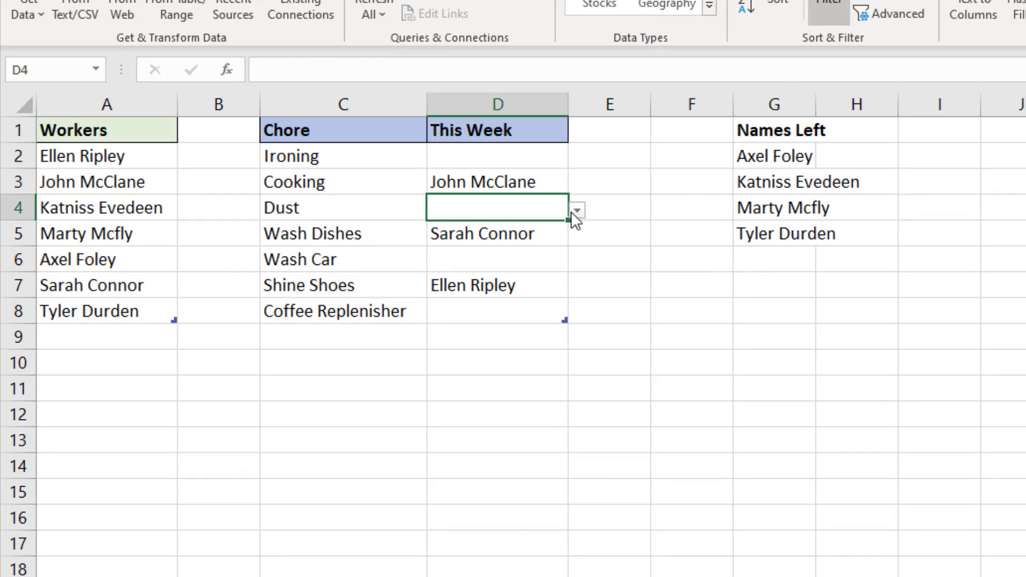
left_click(571, 210)
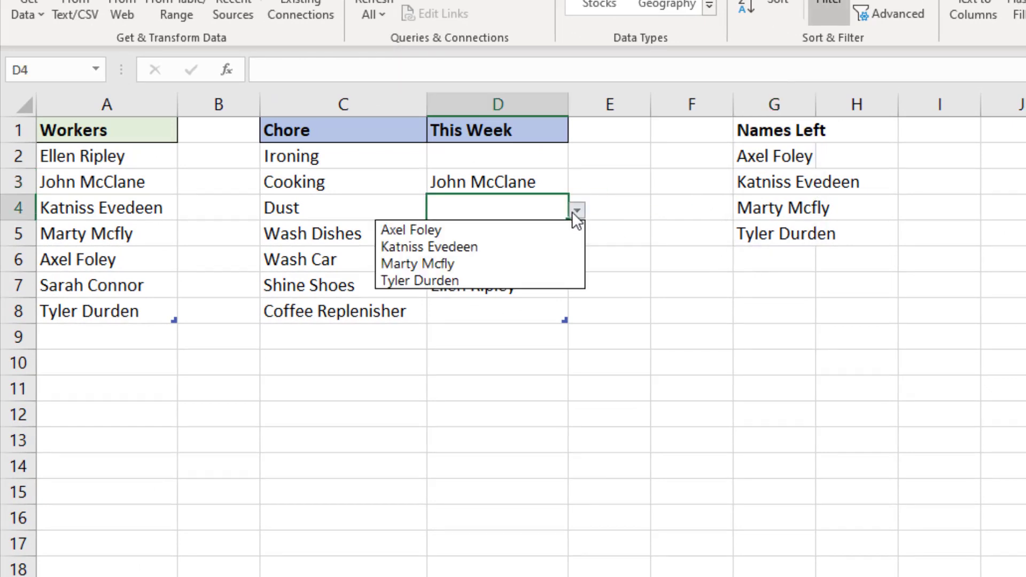
left_click(450, 263)
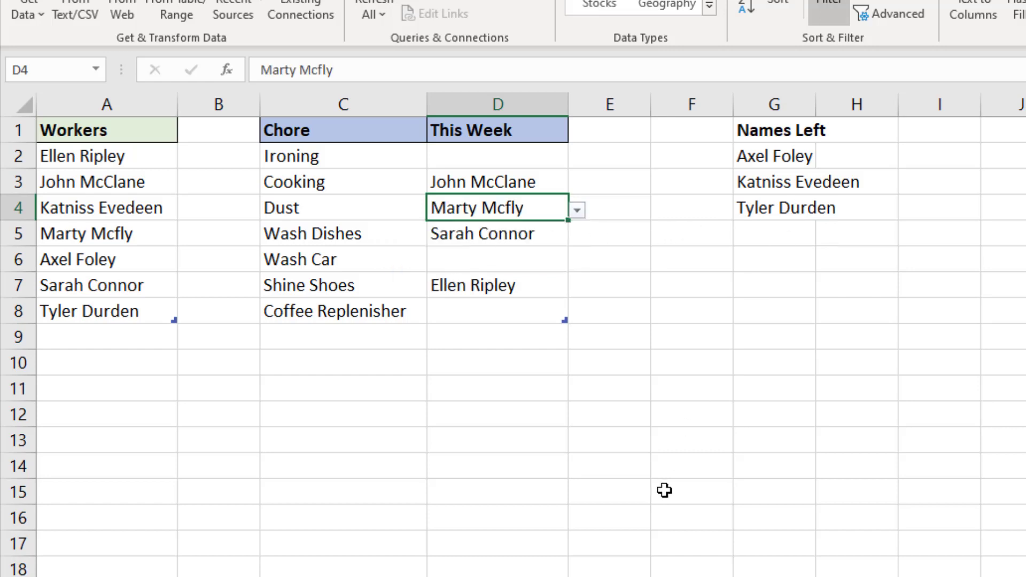